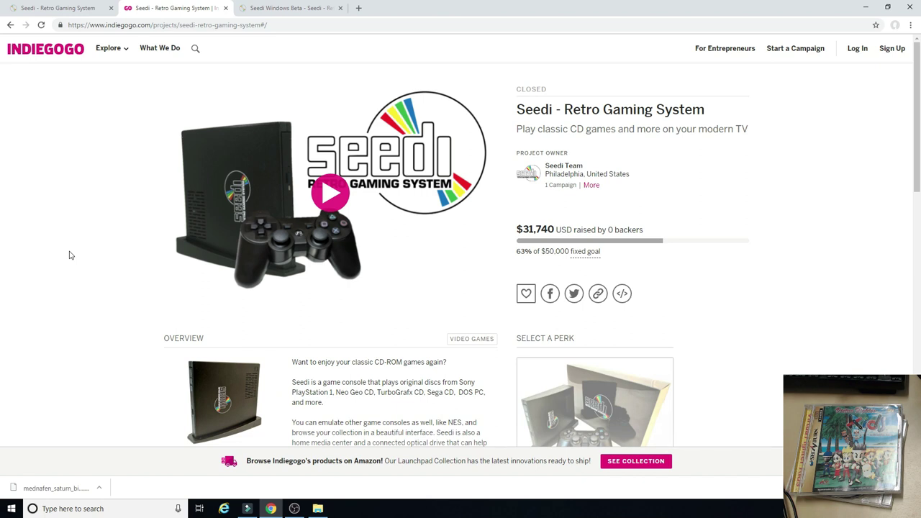
Review the Seedi home page, then the Windows Beta page's setup instructions, compatible CD systems and recommended hardware
{"action": "left_click", "coordinate": [65, 8]}
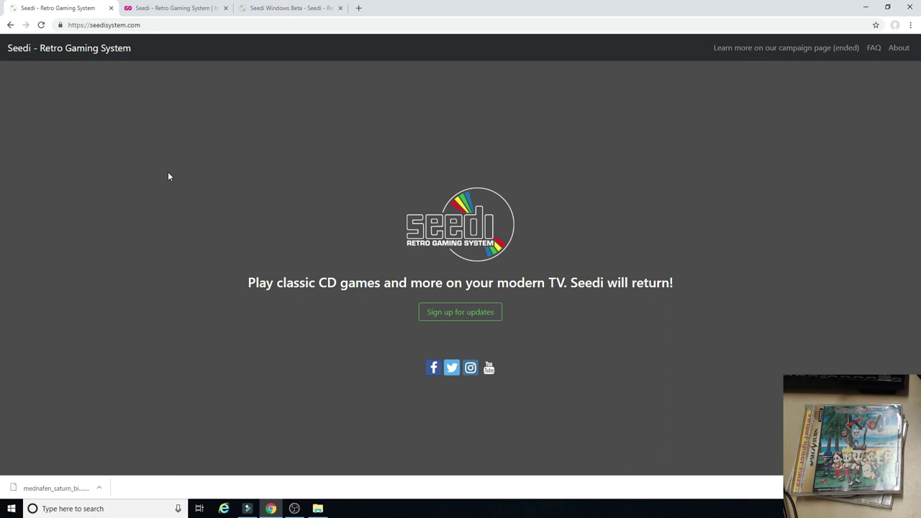
{"action": "left_click", "coordinate": [279, 8]}
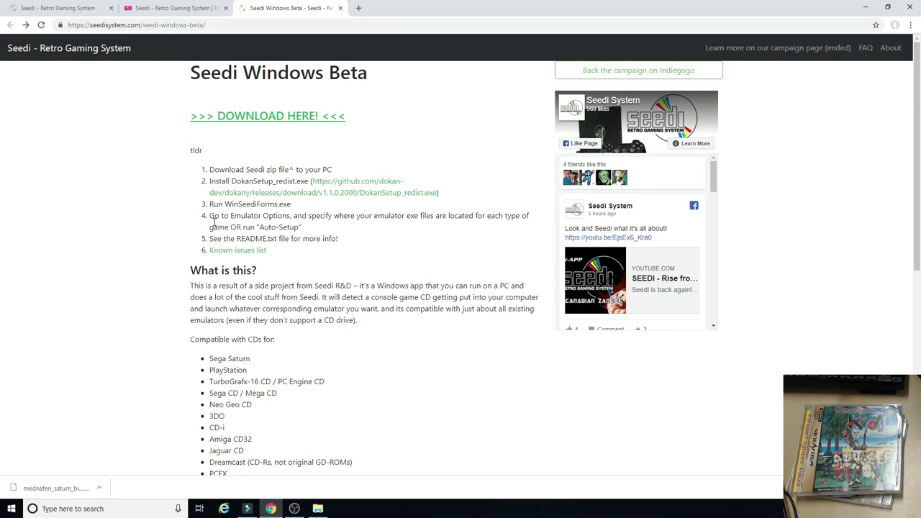
{"action": "scroll", "coordinate": [214, 222], "scroll_direction": "down", "scroll_amount": 3}
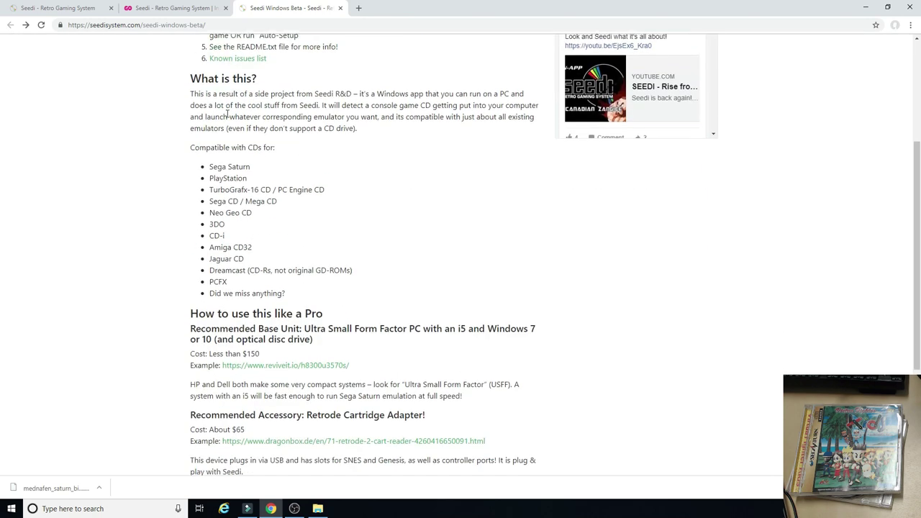
{"action": "scroll", "coordinate": [245, 241], "scroll_direction": "up", "scroll_amount": 3}
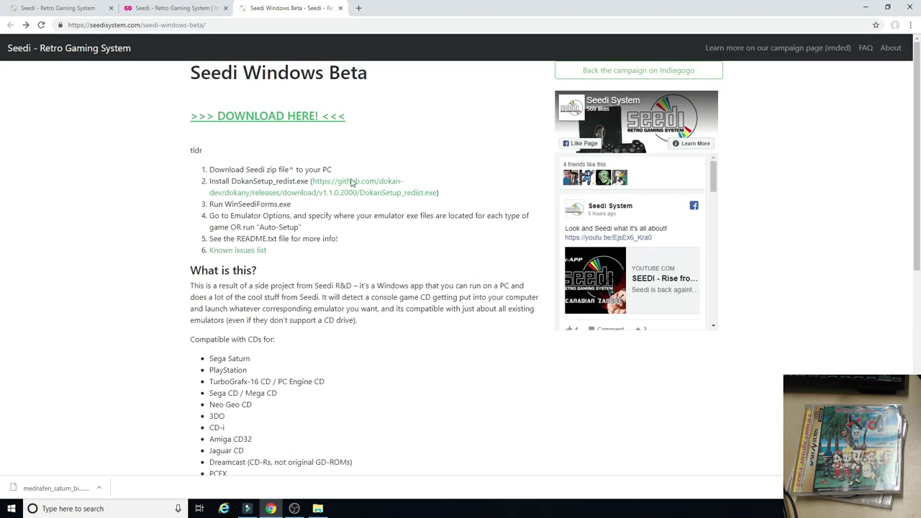
{"action": "scroll", "coordinate": [301, 207], "scroll_direction": "down", "scroll_amount": 1}
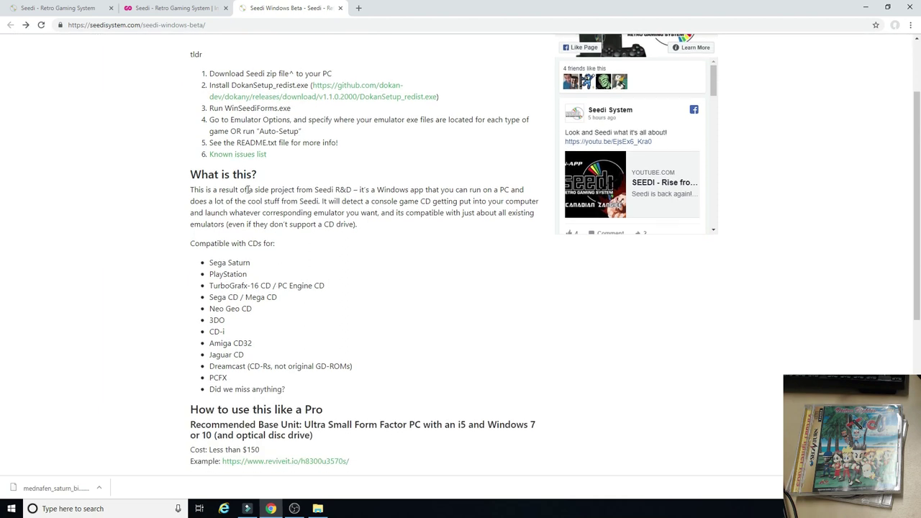
{"action": "scroll", "coordinate": [249, 203], "scroll_direction": "down", "scroll_amount": 1}
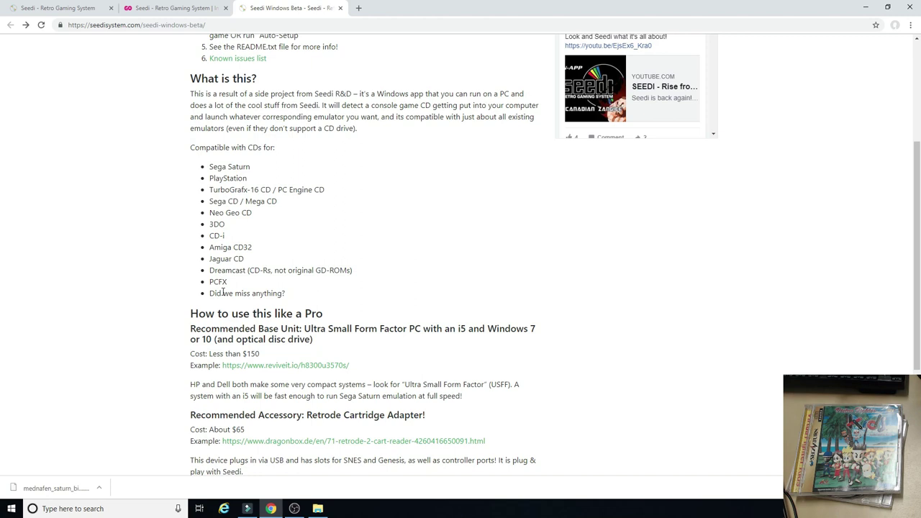
{"action": "scroll", "coordinate": [223, 303], "scroll_direction": "down", "scroll_amount": 2}
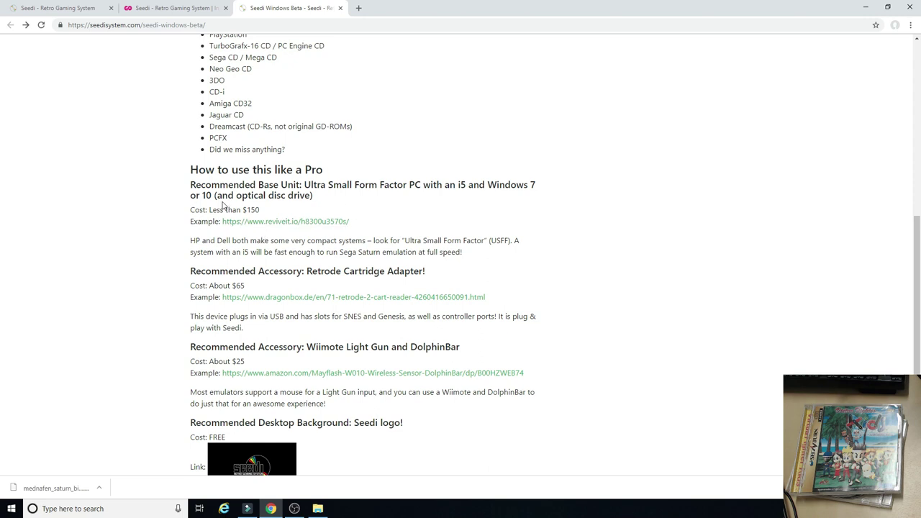
{"action": "scroll", "coordinate": [136, 270], "scroll_direction": "down", "scroll_amount": 1}
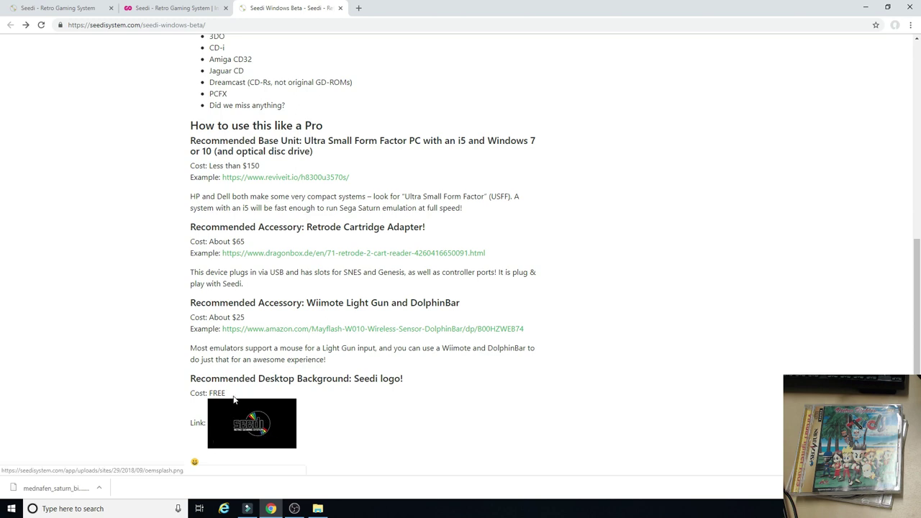
Recheck the Windows Beta page from its download section to the recommended accessories, and revisit the Indiegogo campaign page
{"action": "scroll", "coordinate": [232, 403], "scroll_direction": "up", "scroll_amount": 4}
{"action": "scroll", "coordinate": [231, 401], "scroll_direction": "up", "scroll_amount": 1}
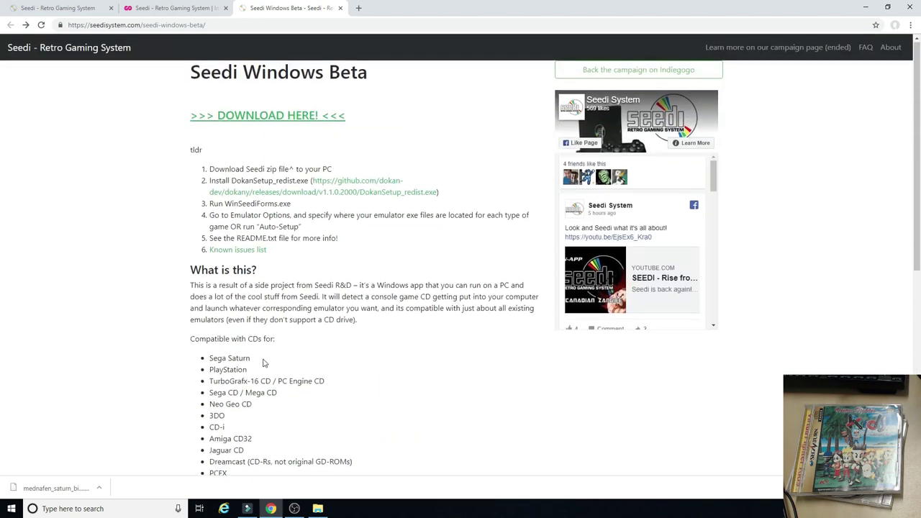
{"action": "scroll", "coordinate": [265, 362], "scroll_direction": "down", "scroll_amount": 5}
{"action": "scroll", "coordinate": [252, 340], "scroll_direction": "down", "scroll_amount": 1}
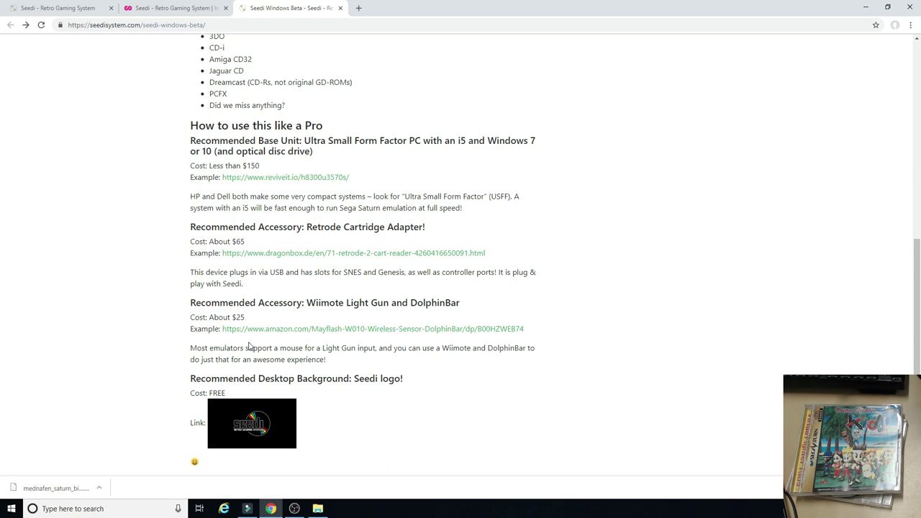
{"action": "scroll", "coordinate": [249, 346], "scroll_direction": "up", "scroll_amount": 4}
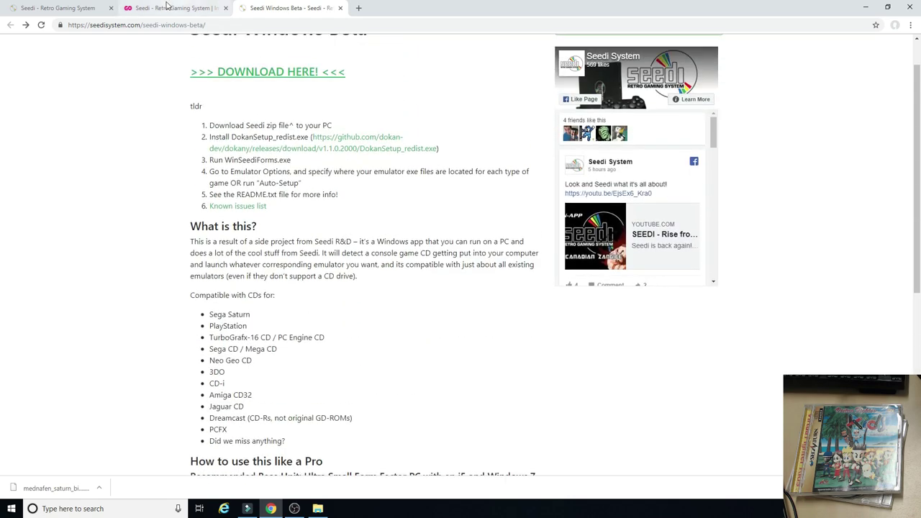
{"action": "left_click", "coordinate": [169, 8]}
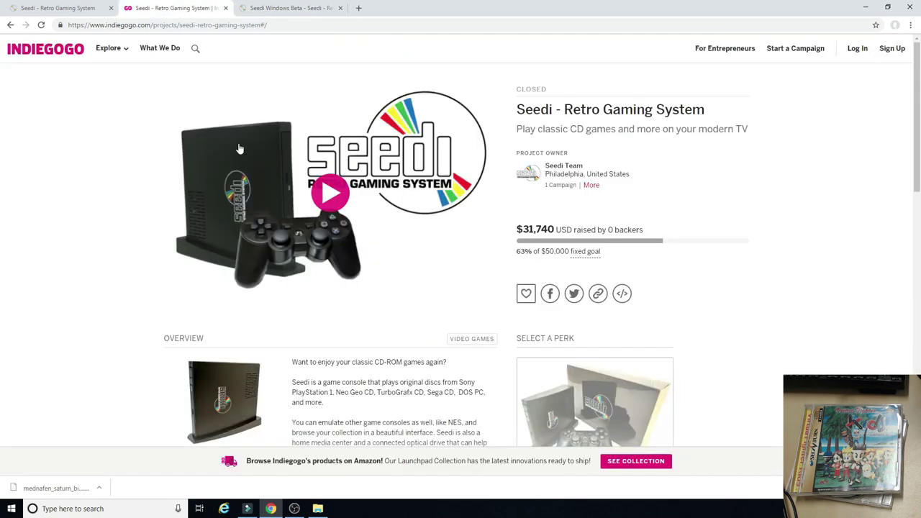
{"action": "left_click", "coordinate": [263, 10]}
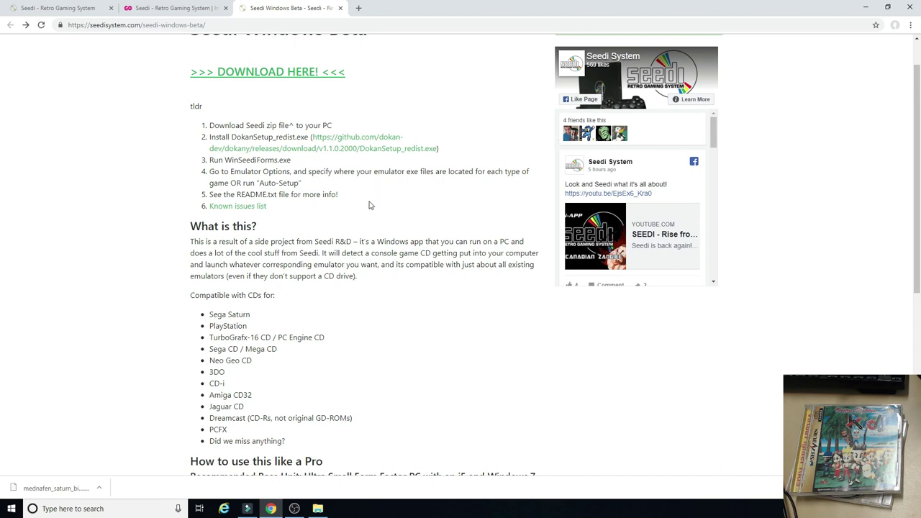
Switch to the desktop, launch the WinSeediForms shortcut and open its emulator options
{"action": "left_click", "coordinate": [861, 13]}
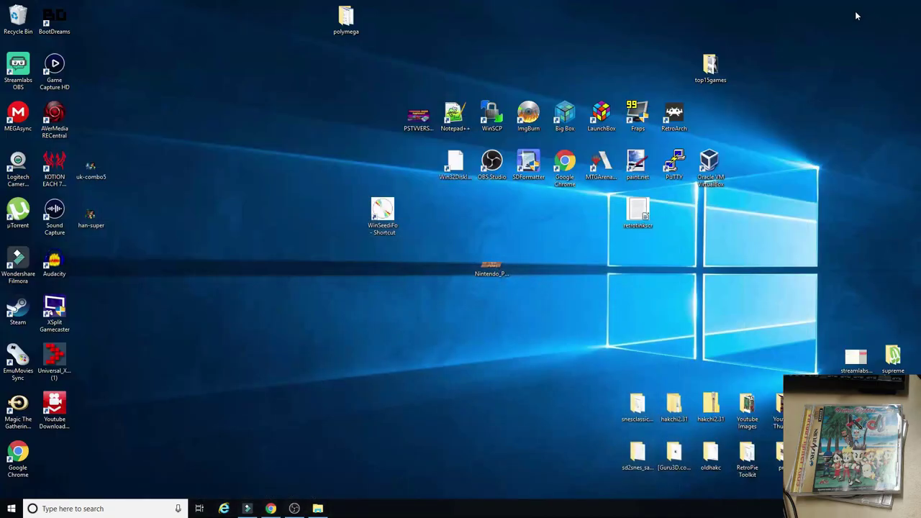
{"action": "double_click", "coordinate": [386, 220]}
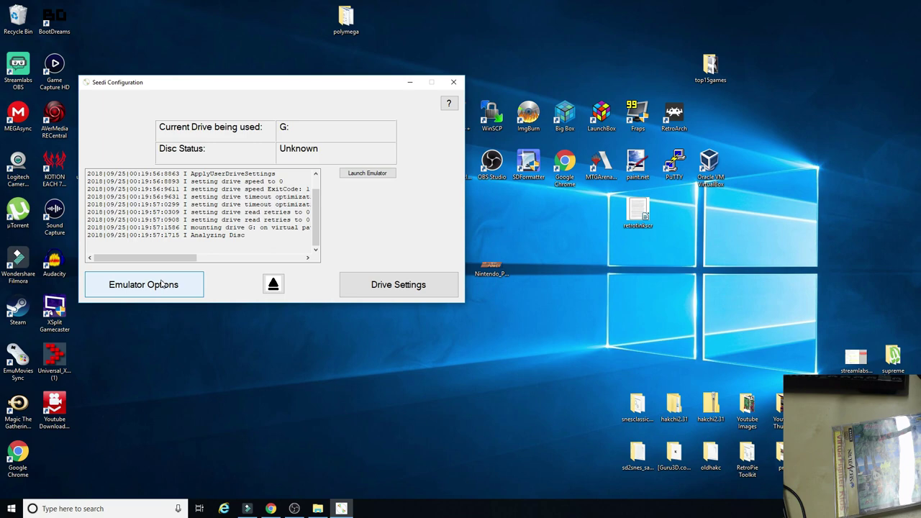
{"action": "left_click", "coordinate": [162, 284]}
{"action": "left_click_drag", "start_coordinate": [355, 109], "coordinate": [405, 93]}
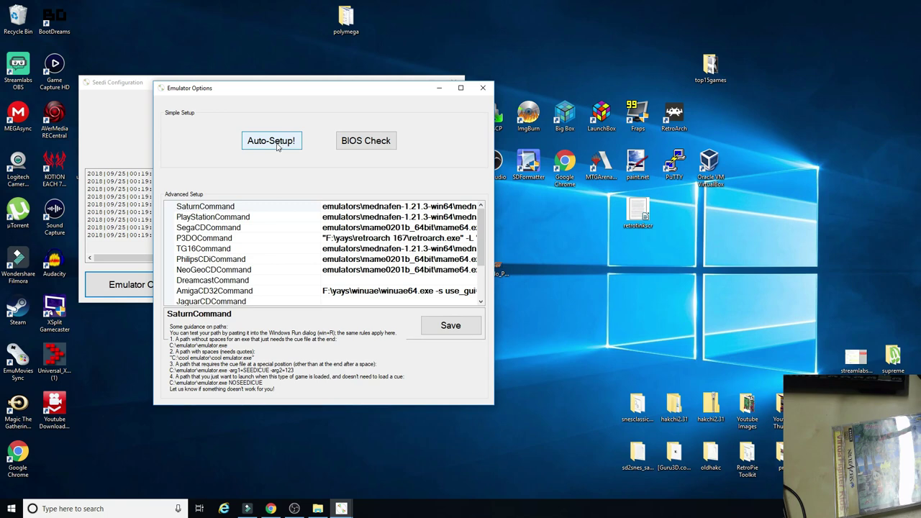
Run the BIOS check to examine the firmware status for each system, and return to the Seedi configuration window
{"action": "left_click", "coordinate": [374, 142]}
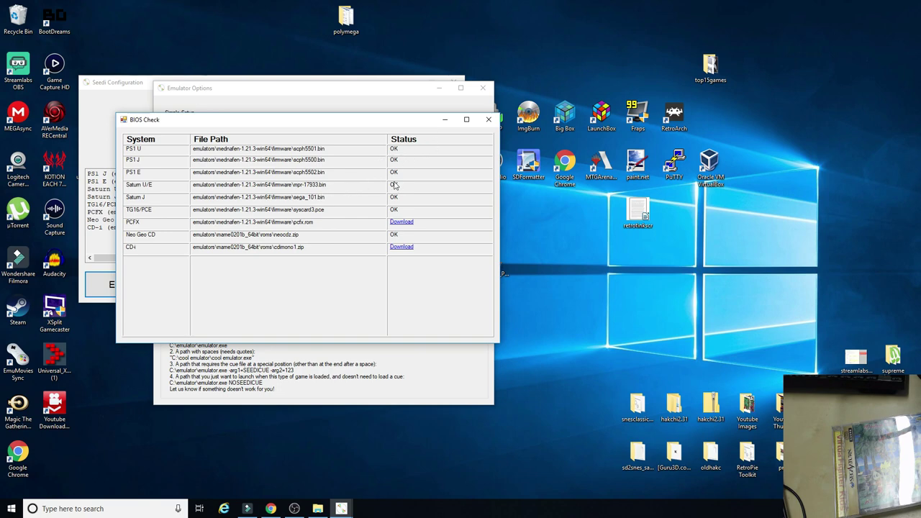
{"action": "left_click", "coordinate": [488, 120]}
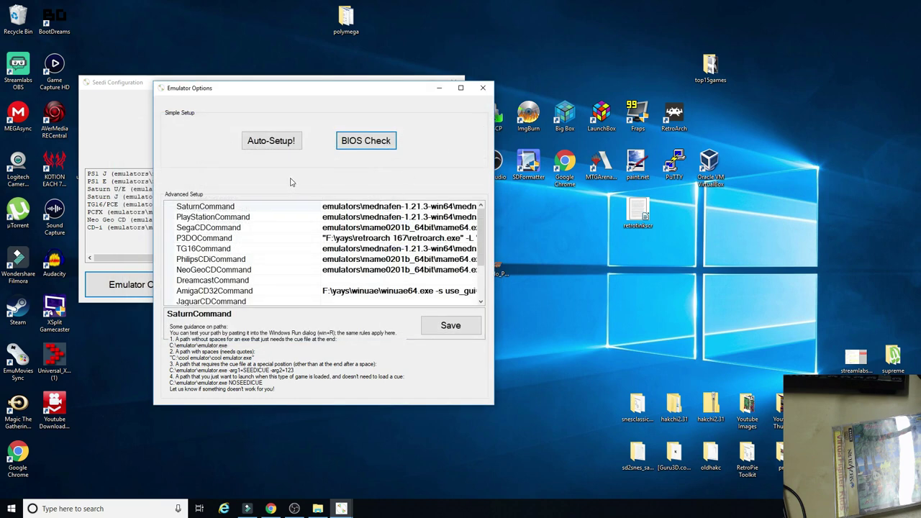
{"action": "left_click", "coordinate": [482, 87]}
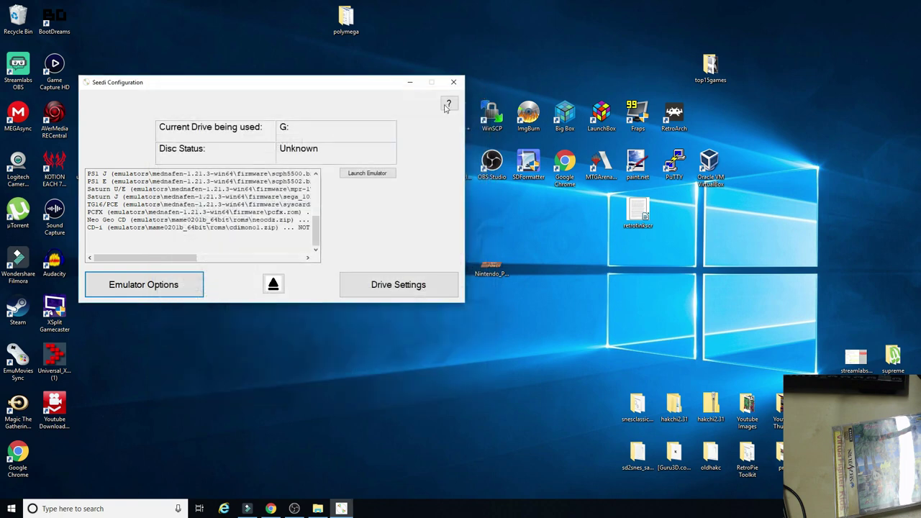
Examine the optical drive, virtual mount drive and speed options in the drive settings, and close them
{"action": "left_click_drag", "start_coordinate": [326, 88], "coordinate": [402, 107]}
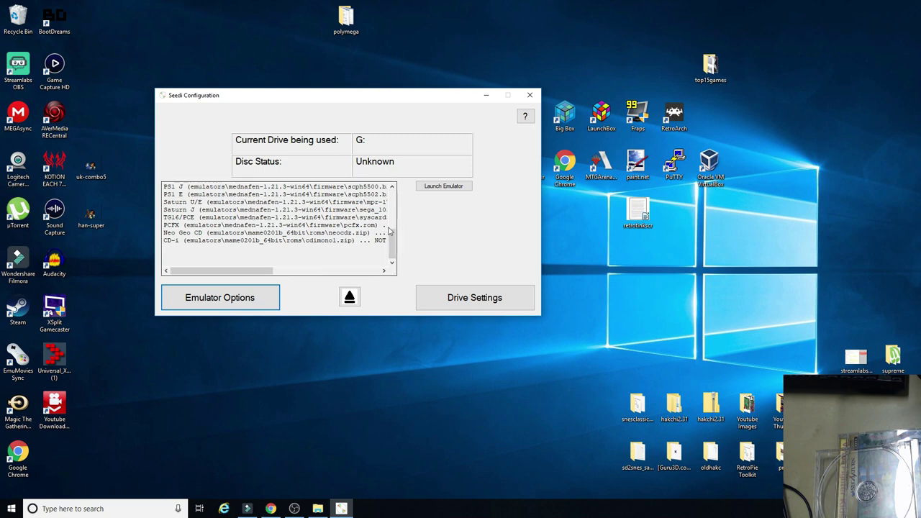
{"action": "mouse_move", "coordinate": [234, 272]}
{"action": "left_mouse_down"}
{"action": "mouse_move", "coordinate": [264, 278]}
{"action": "mouse_move", "coordinate": [235, 275]}
{"action": "left_mouse_up"}
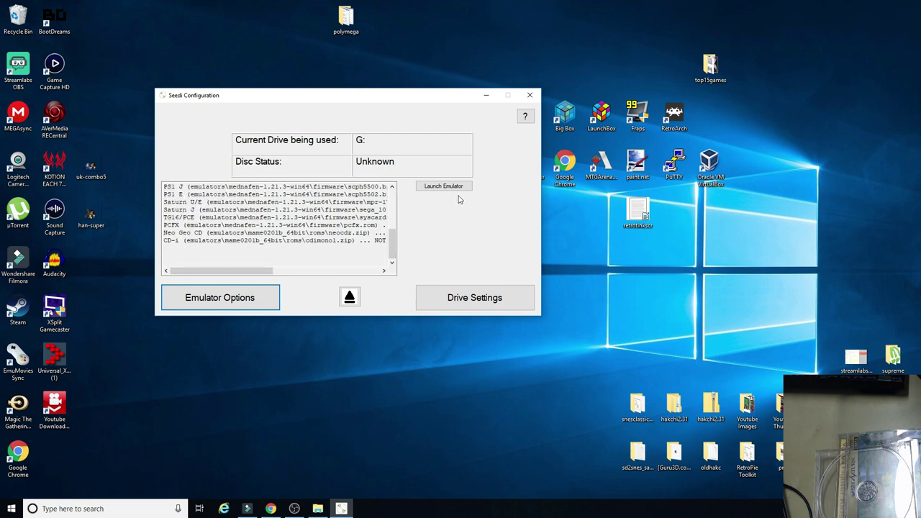
{"action": "left_click", "coordinate": [495, 299]}
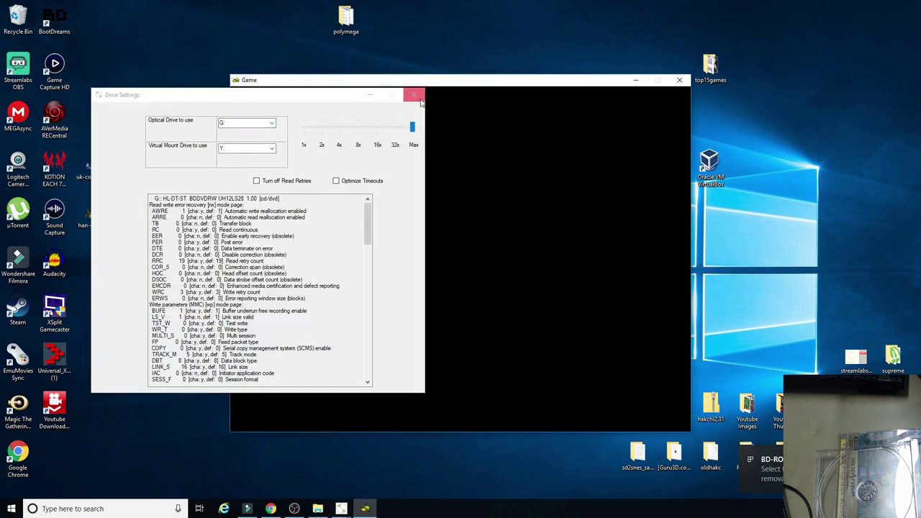
{"action": "left_click", "coordinate": [411, 96]}
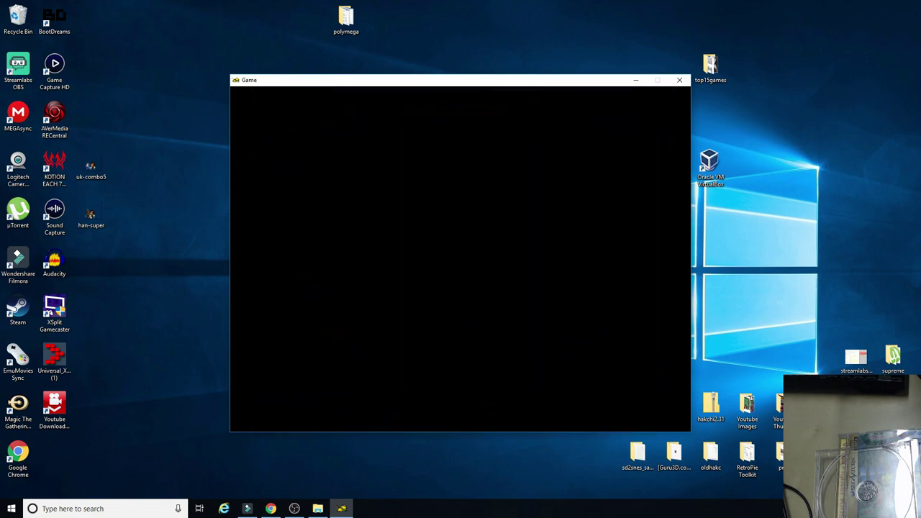
Decline loading previously saved data in the launched disc game
{"action": "key", "text": "Down"}
{"action": "key", "text": "Up"}
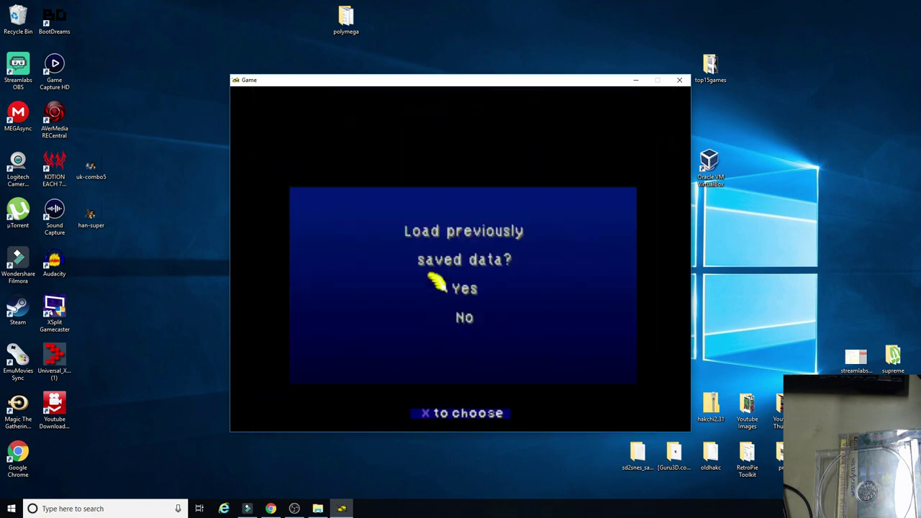
{"action": "key", "text": "Down"}
{"action": "key", "text": "x"}
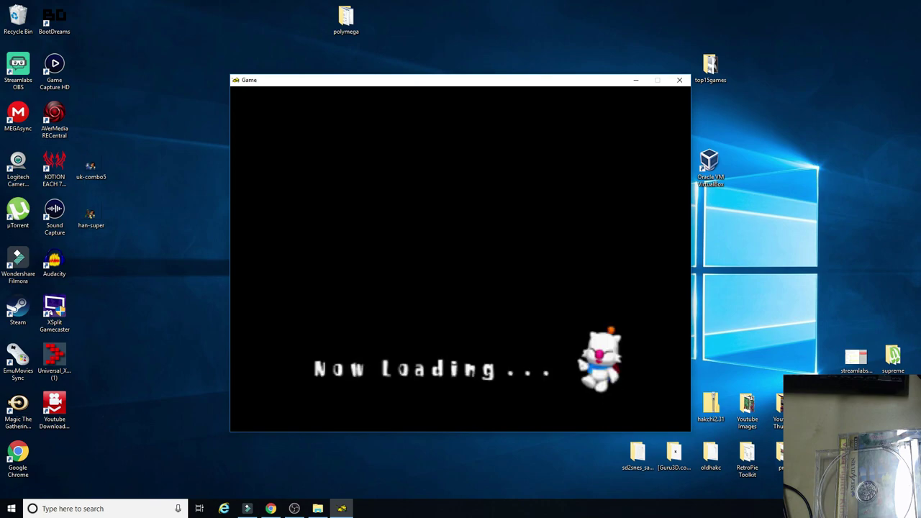
Choose Grand Prix from the game's modes and set it to One Player Mode
{"action": "key", "text": "Right"}
{"action": "key", "text": "Left"}
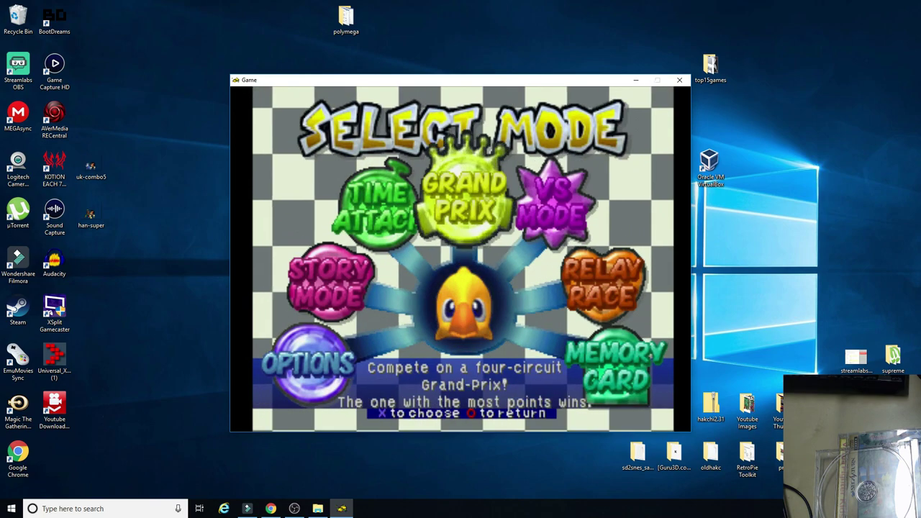
{"action": "key", "text": "x"}
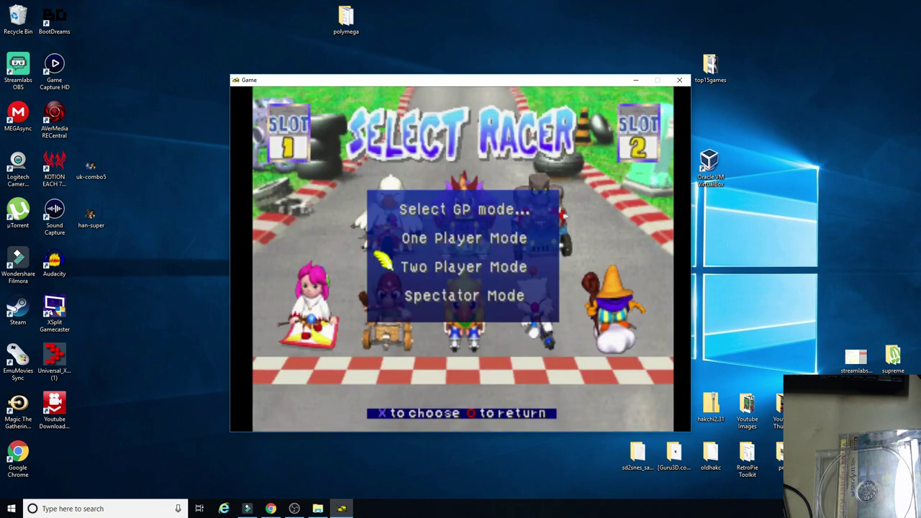
{"action": "key", "text": "x"}
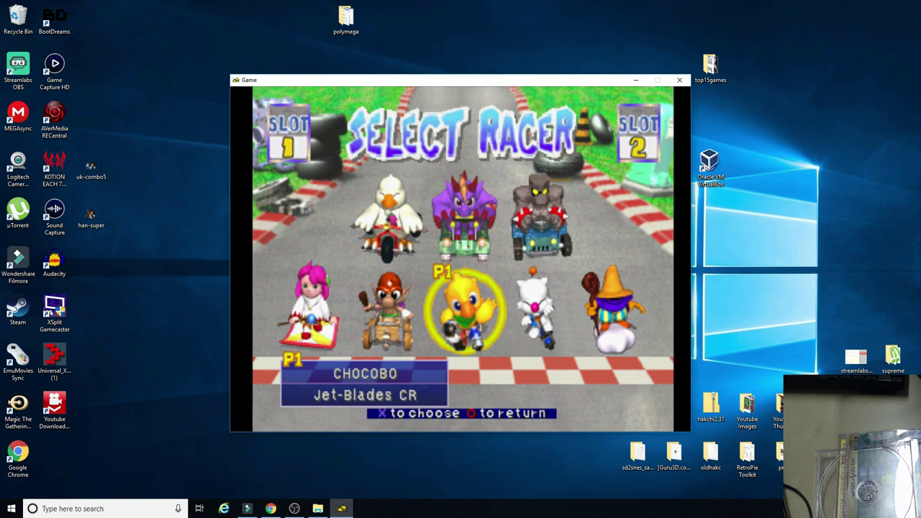
Select Chocobo as the racer with the Dash ability
{"action": "key", "text": "Right"}
{"action": "key", "text": "Left"}
{"action": "key", "text": "Right"}
{"action": "key", "text": "Left"}
{"action": "key", "text": "x"}
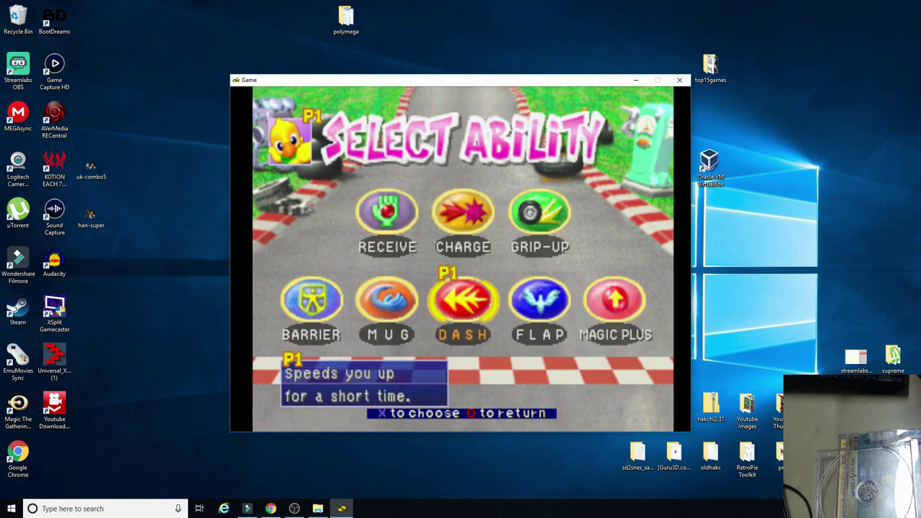
{"action": "key", "text": "x"}
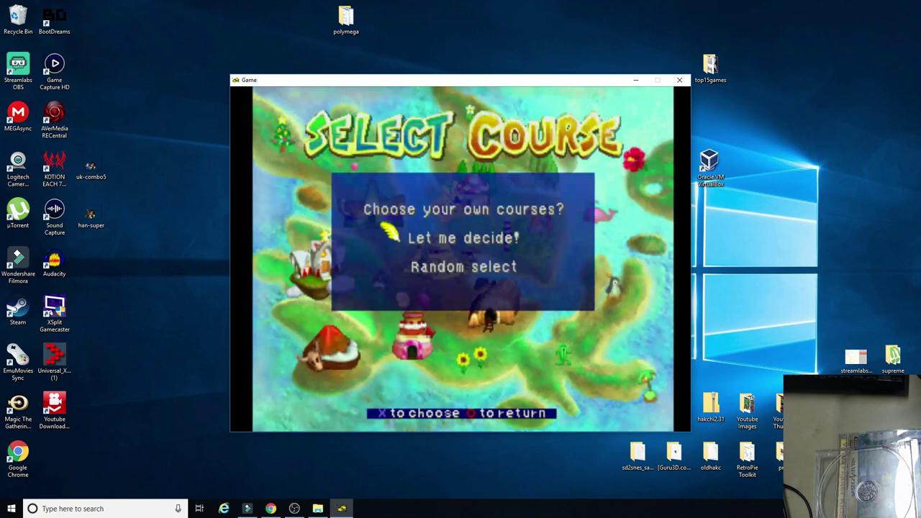
Use Random select for the Grand Prix courses and accept the four chosen tracks to start racing
{"action": "key", "text": "Down"}
{"action": "key", "text": "x"}
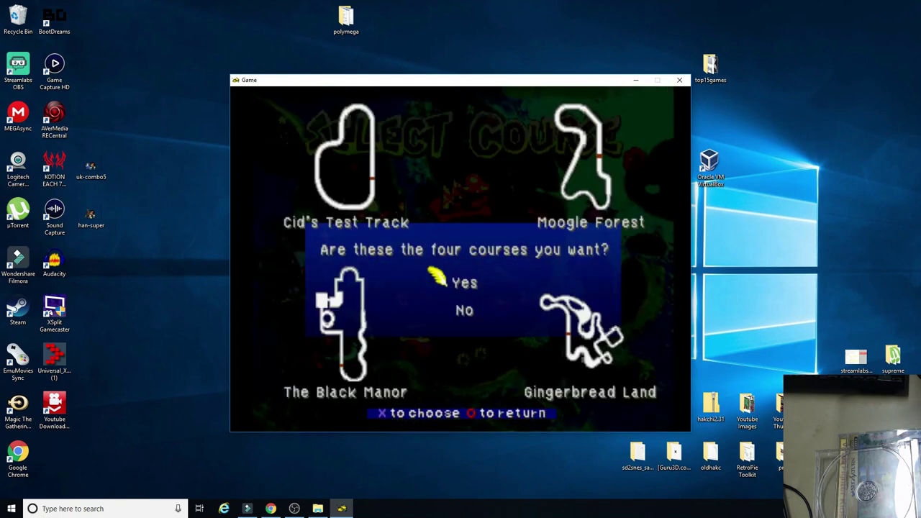
{"action": "key", "text": "x"}
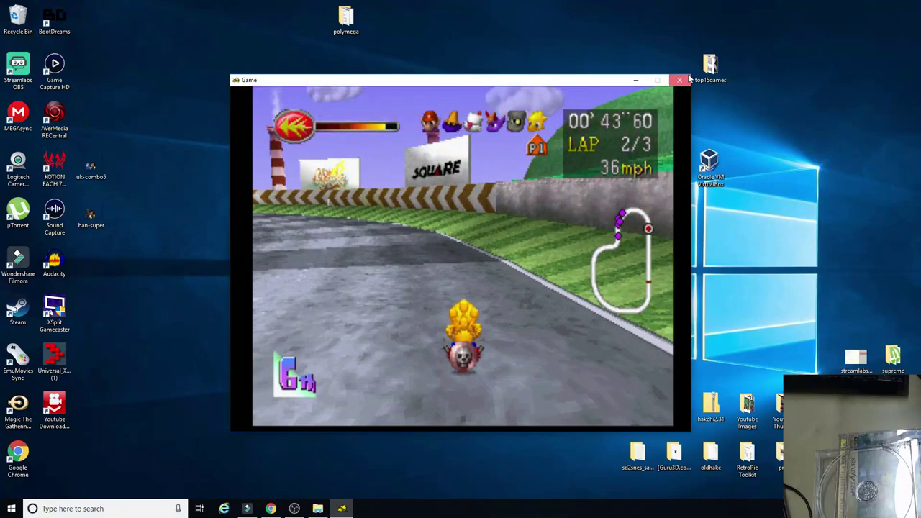
Close the game window and try to launch the WinSeediForms shortcut again
{"action": "left_click", "coordinate": [687, 79]}
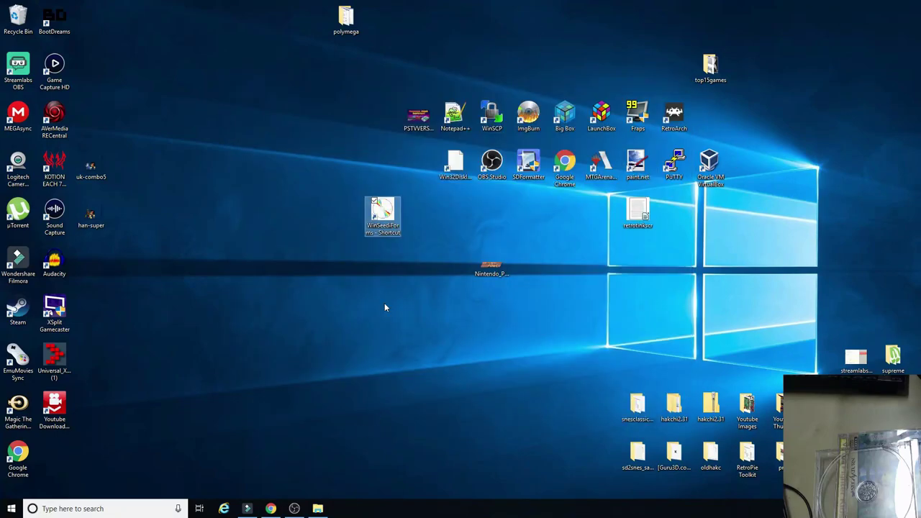
{"action": "double_click", "coordinate": [392, 215]}
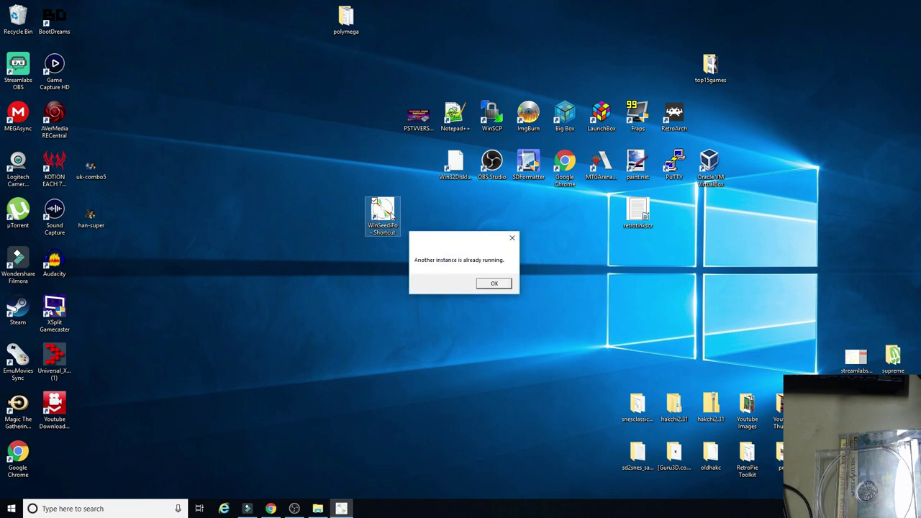
{"action": "left_click", "coordinate": [490, 285]}
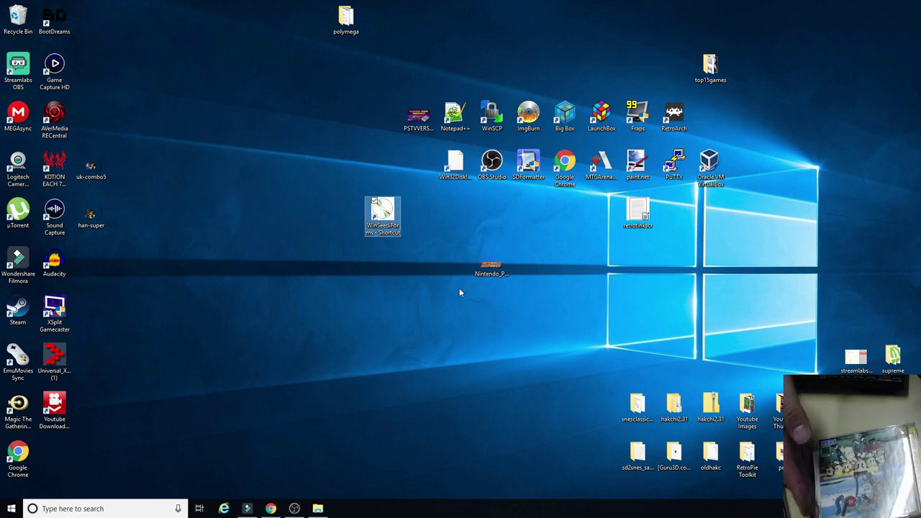
Open the WinSeediForms shortcut, launch the emulator for the Sega Saturn disc and start Virtua Fighter Kids from its title screen
{"action": "double_click", "coordinate": [382, 213]}
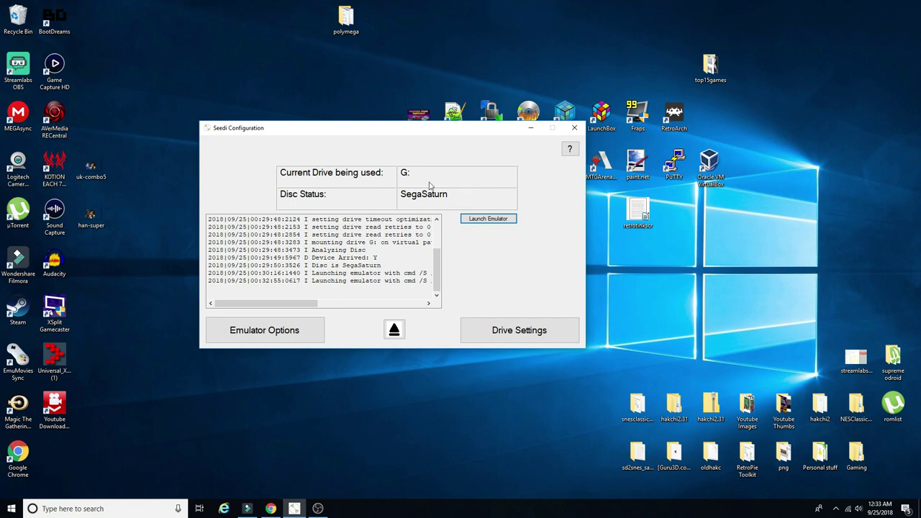
{"action": "left_click", "coordinate": [484, 219]}
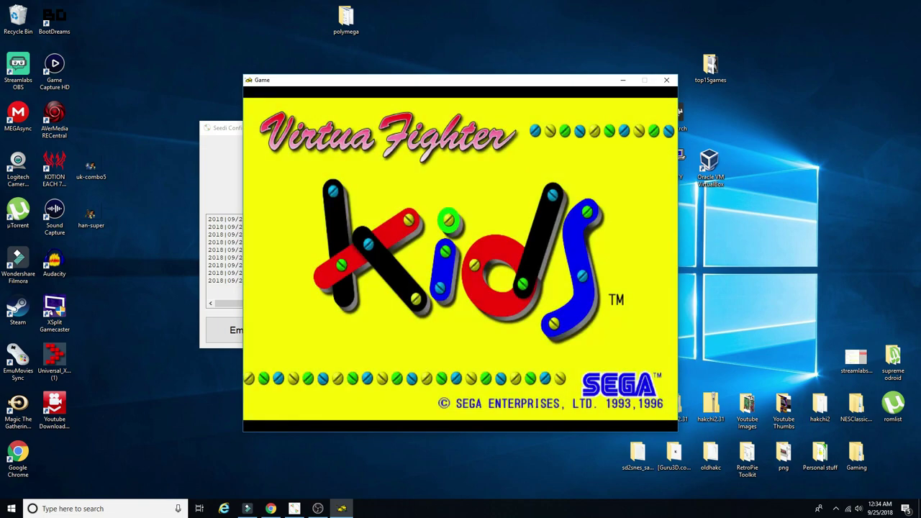
{"action": "key", "text": "Return"}
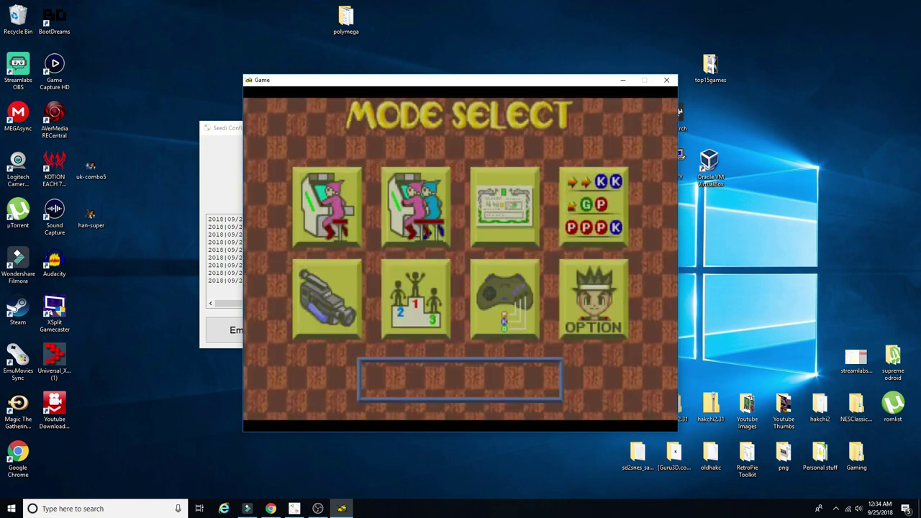
Choose the arcade mode (アーケードモード) on the Mode Select screen and continue to the player selection
{"action": "key", "text": "Right"}
{"action": "key", "text": "Left"}
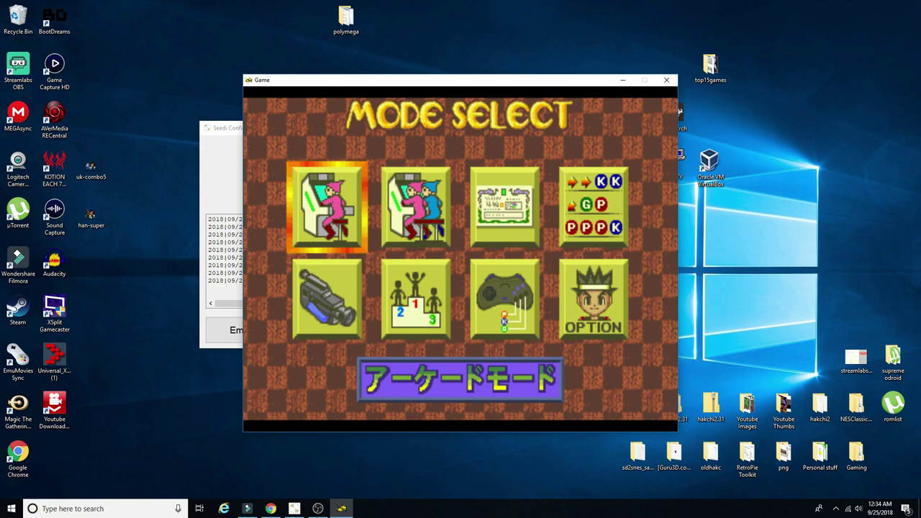
{"action": "key", "text": "Right"}
{"action": "key", "text": "Left"}
{"action": "key", "text": "Return"}
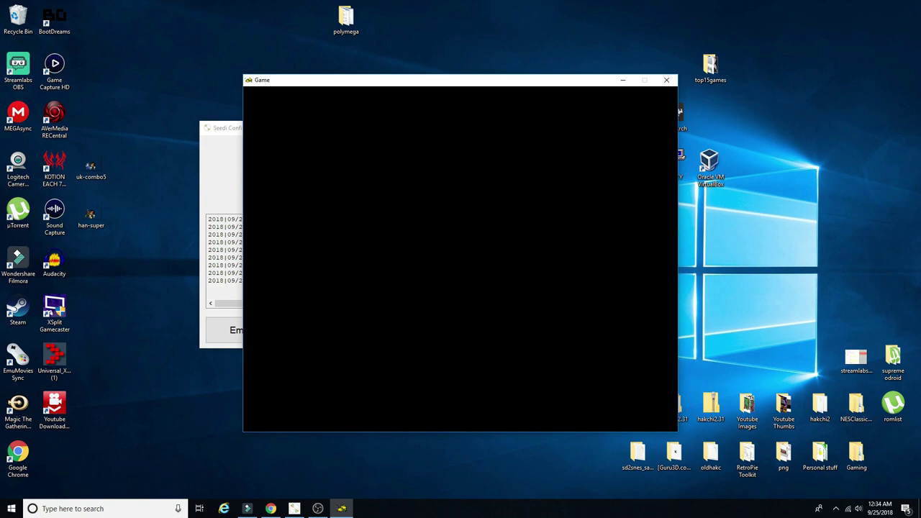
{"action": "key", "text": "Return"}
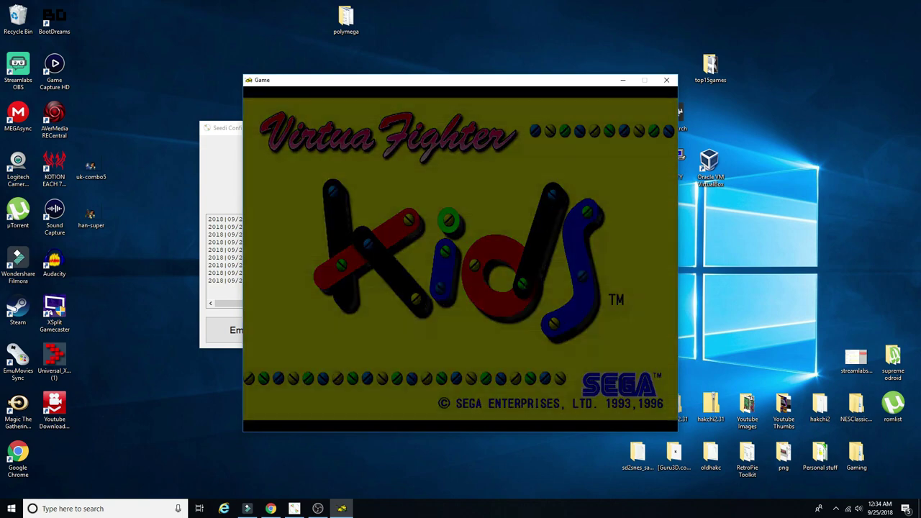
{"action": "key", "text": "Return"}
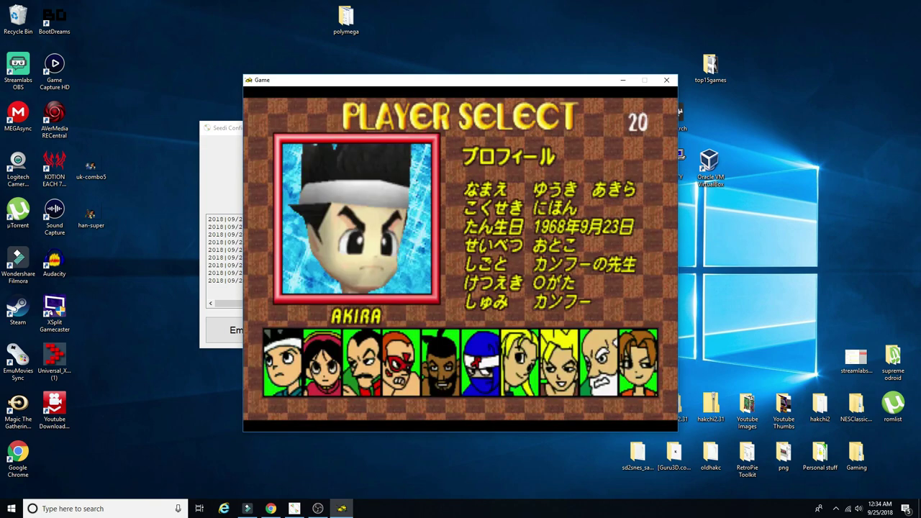
Select Akira as the fighter with the Normal option to start the match
{"action": "key", "text": "Right"}
{"action": "key", "text": "Right"}
{"action": "key", "text": "Right"}
{"action": "key", "text": "Left"}
{"action": "key", "text": "Left"}
{"action": "key", "text": "Left"}
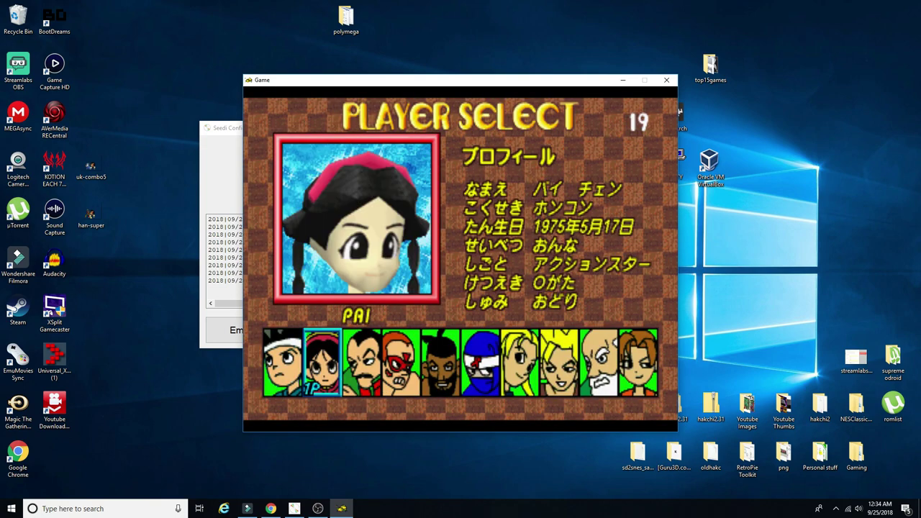
{"action": "key", "text": "Return"}
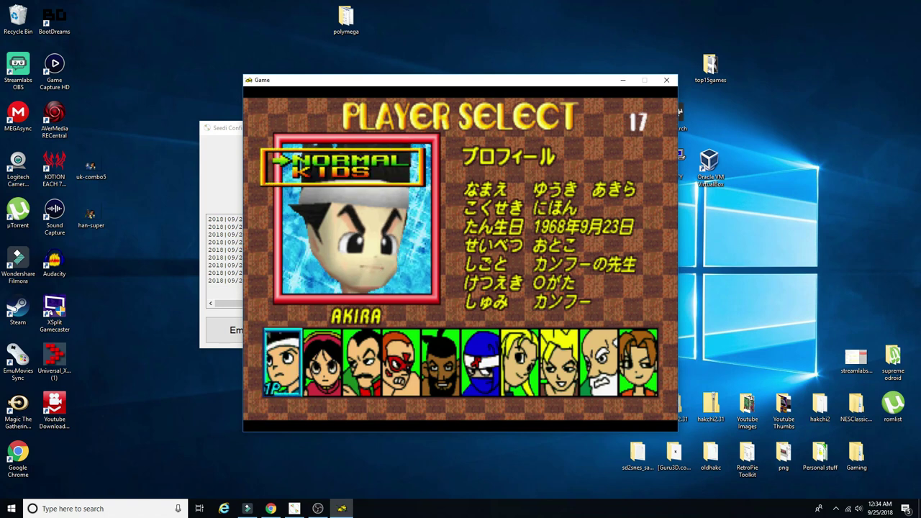
{"action": "key", "text": "Return"}
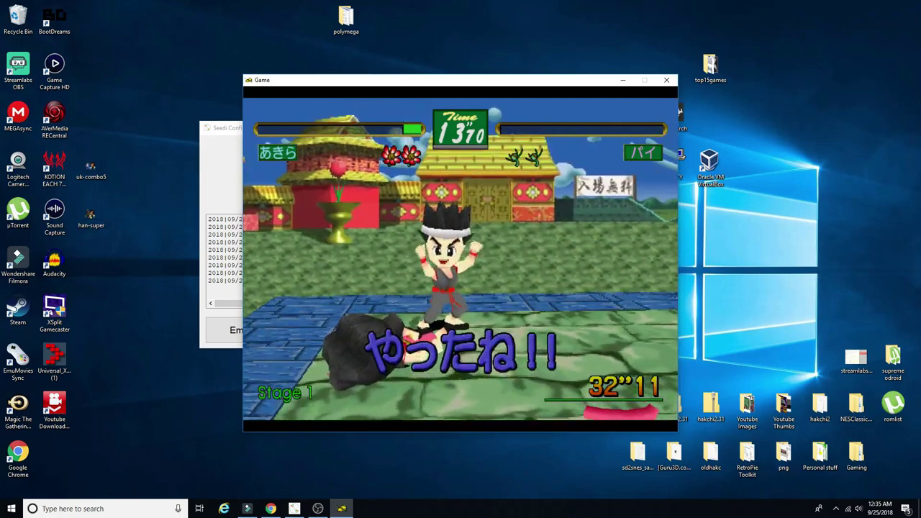
Switch to Chrome and review the overview of the Seedi - Retro Gaming System campaign on Indiegogo
{"action": "left_click", "coordinate": [271, 509]}
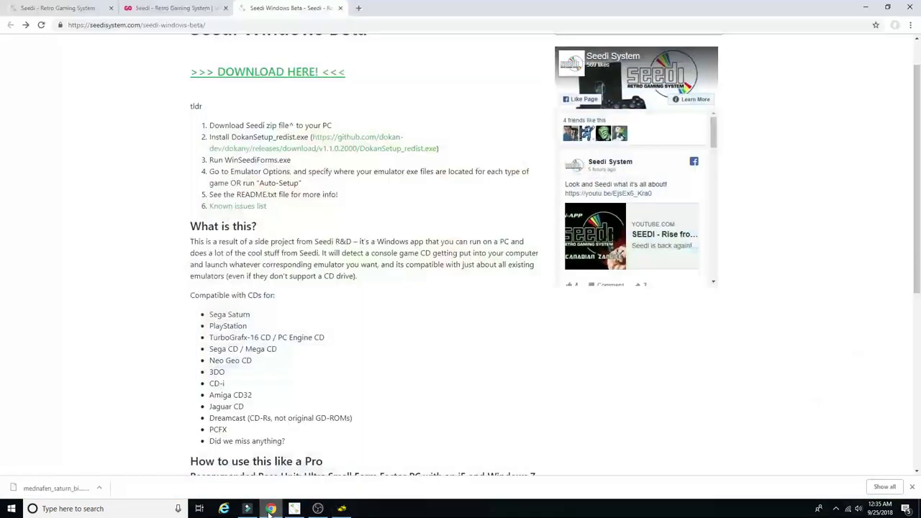
{"action": "left_click", "coordinate": [172, 7]}
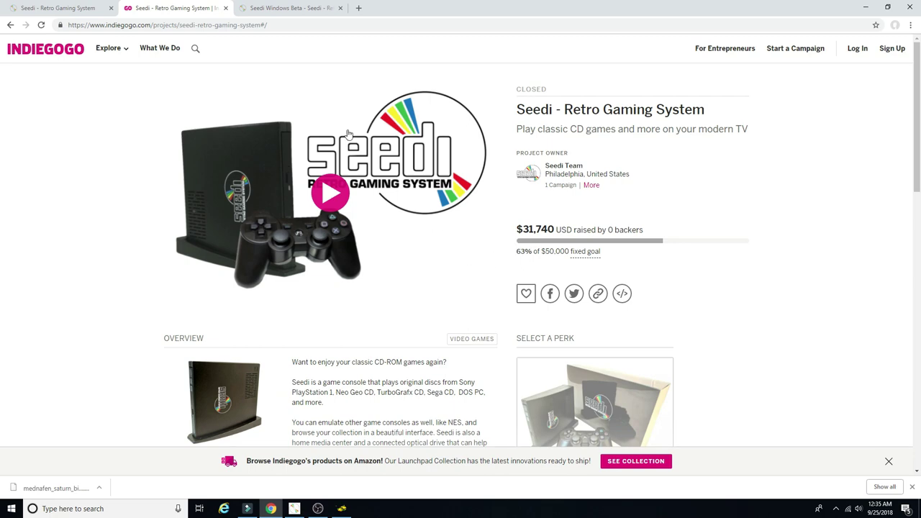
{"action": "scroll", "coordinate": [209, 308], "scroll_direction": "down", "scroll_amount": 3}
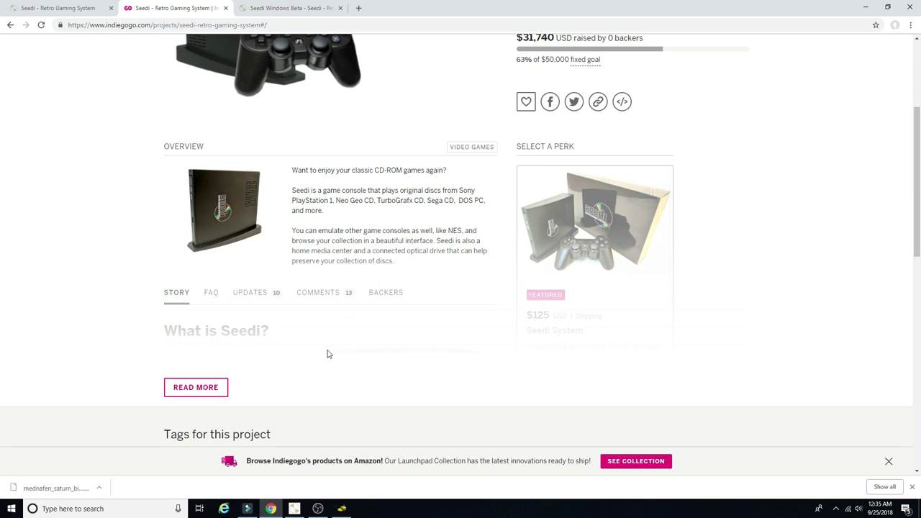
{"action": "scroll", "coordinate": [357, 358], "scroll_direction": "up", "scroll_amount": 3}
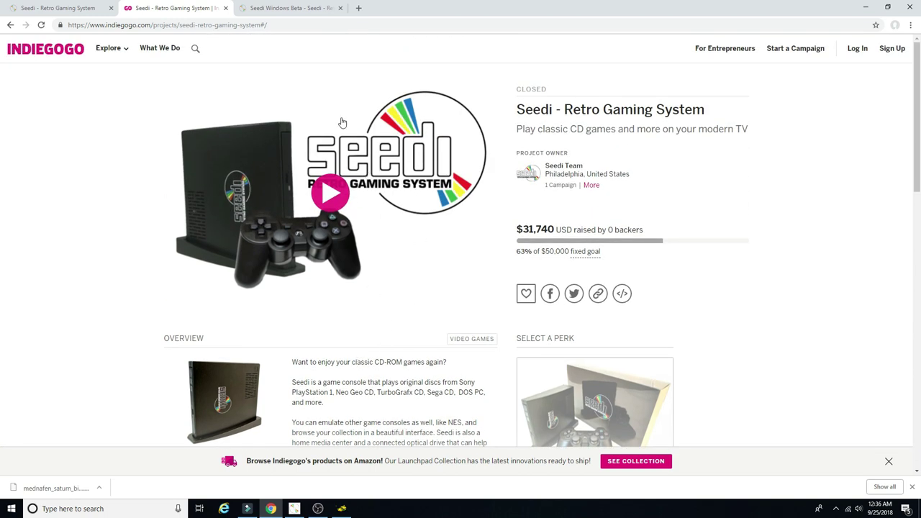
Return to the Seedi Windows Beta page and review its setup instructions and list of compatible CD systems
{"action": "left_click", "coordinate": [308, 10]}
{"action": "scroll", "coordinate": [283, 315], "scroll_direction": "up", "scroll_amount": 1}
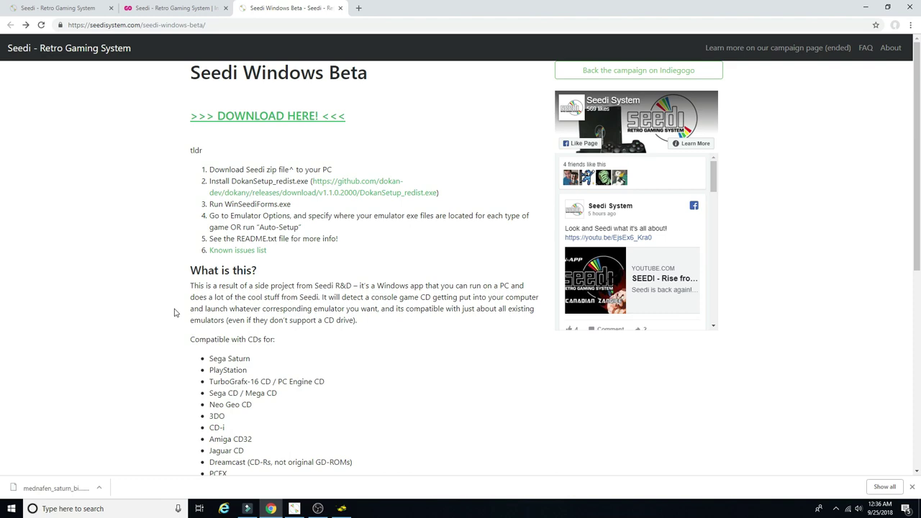
{"action": "scroll", "coordinate": [185, 340], "scroll_direction": "down", "scroll_amount": 2}
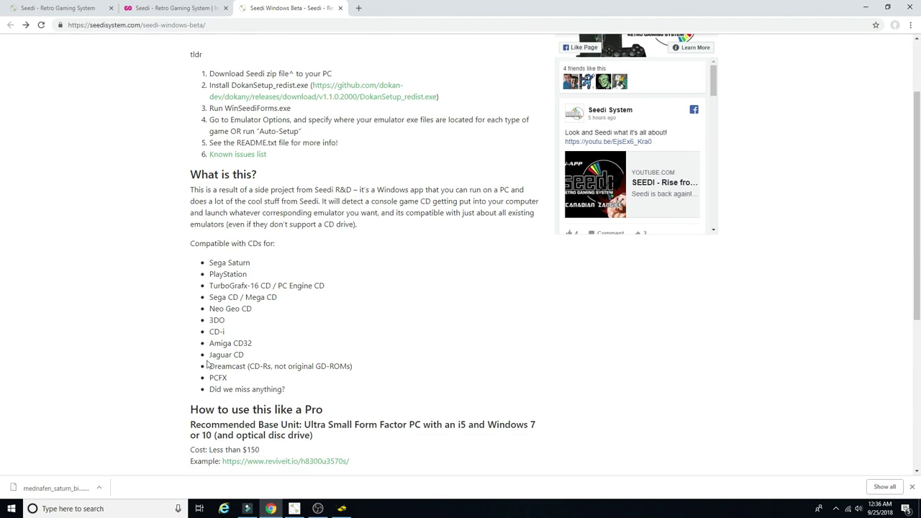
{"action": "scroll", "coordinate": [208, 365], "scroll_direction": "up", "scroll_amount": 1}
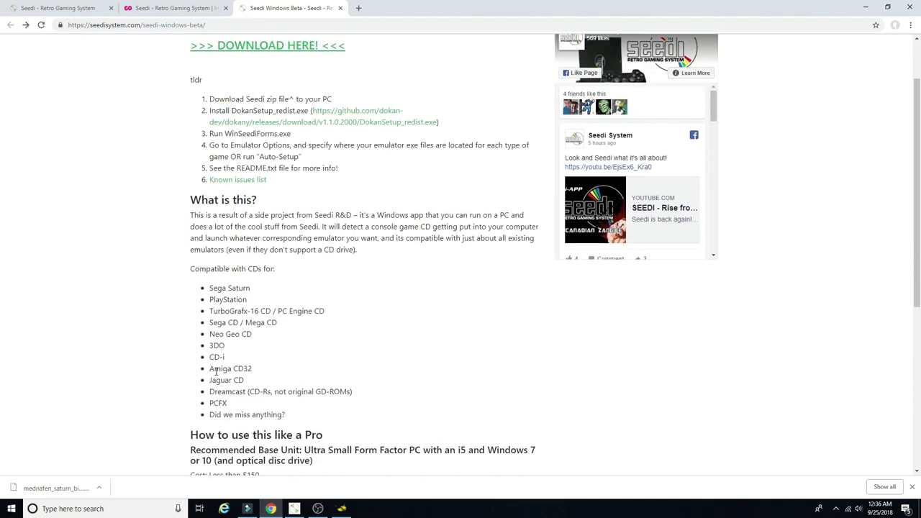
{"action": "scroll", "coordinate": [216, 370], "scroll_direction": "up", "scroll_amount": 1}
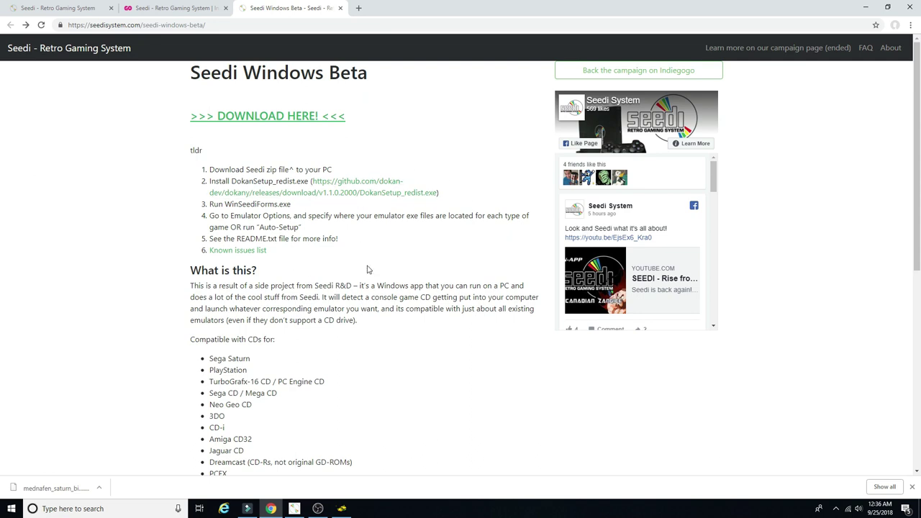